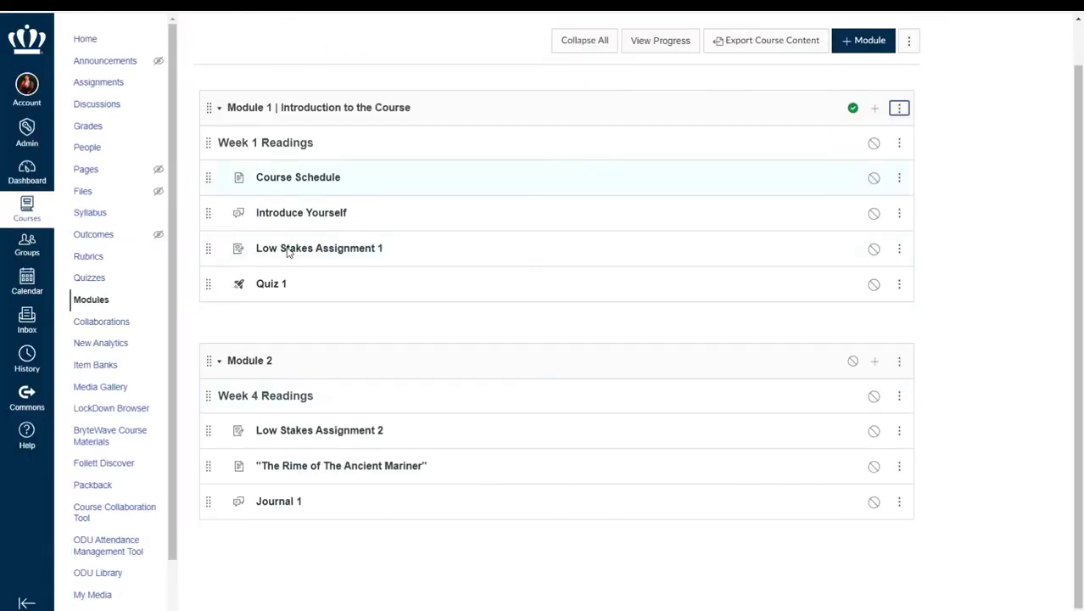
# Edit Module 1's settings and enable the Lock until option
pyautogui.click(897, 109)
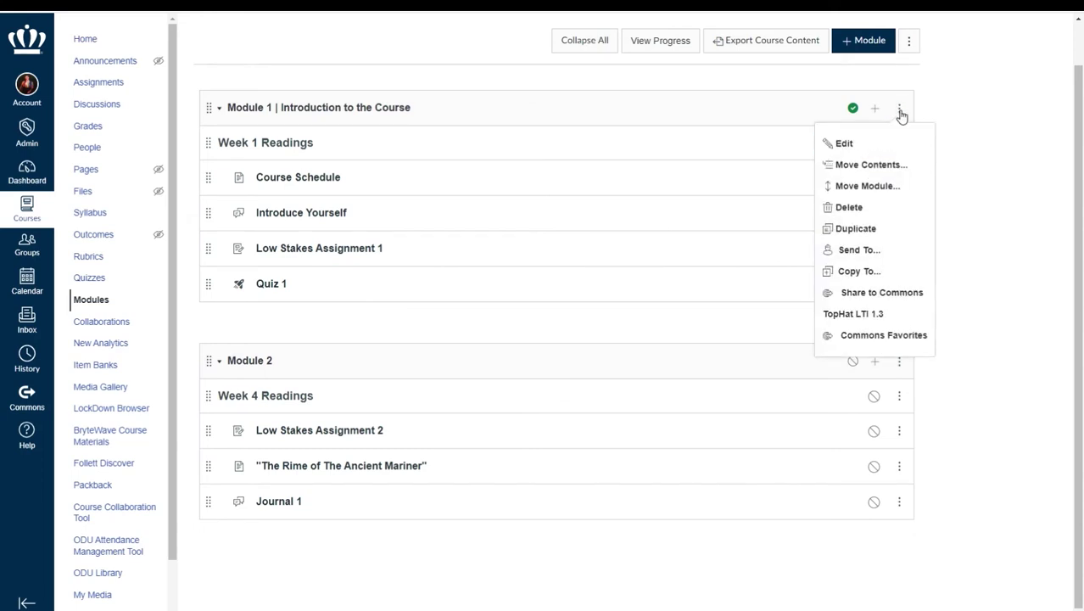
pyautogui.click(887, 146)
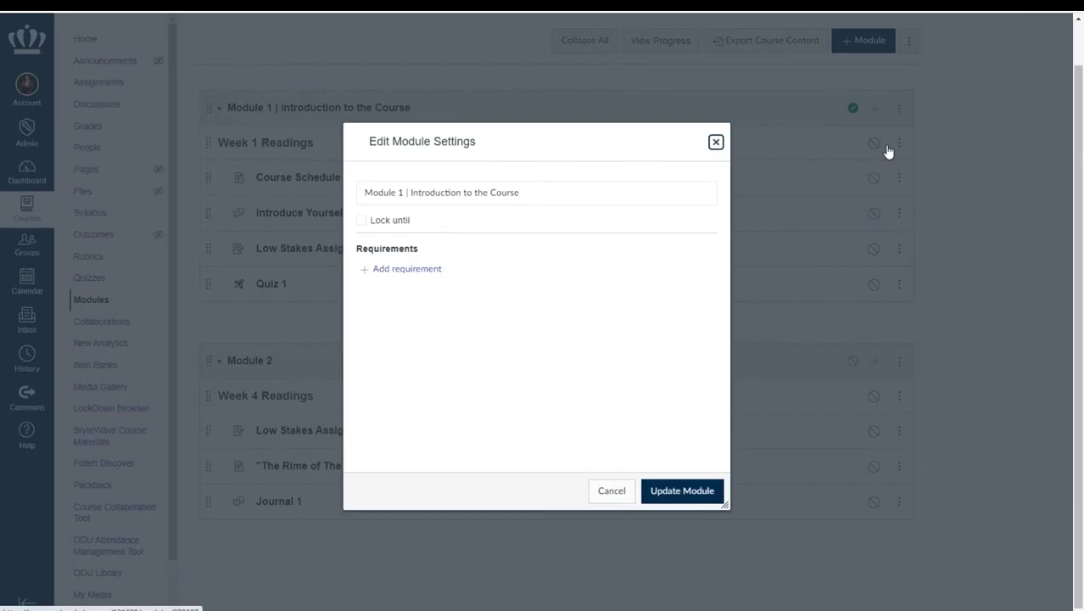
pyautogui.click(361, 220)
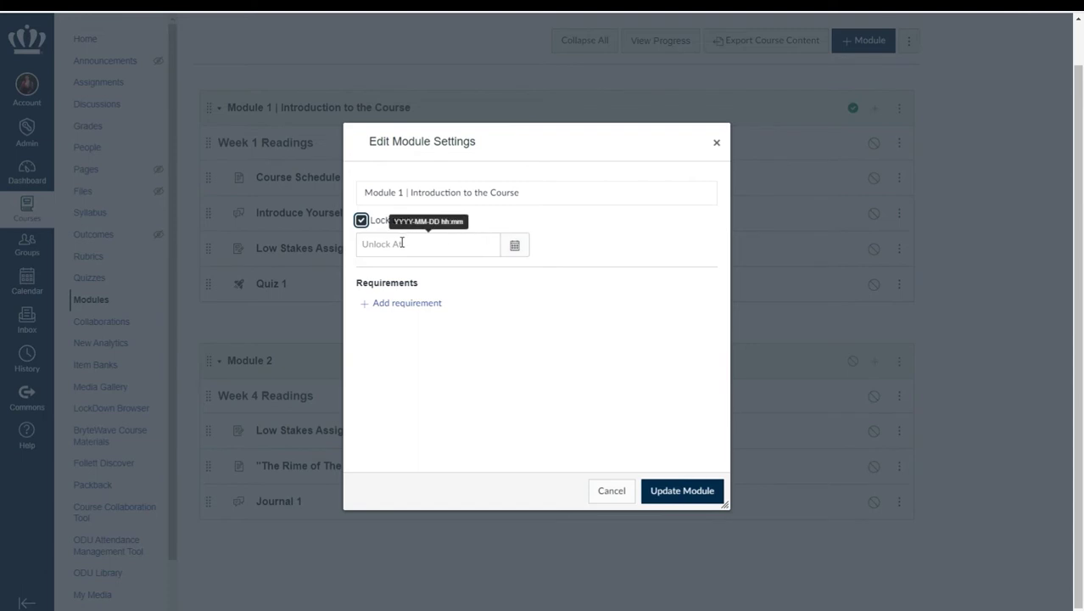
# Set Module 1 to unlock on May 29, 2022 at 12:00 am and update the module
pyautogui.click(515, 247)
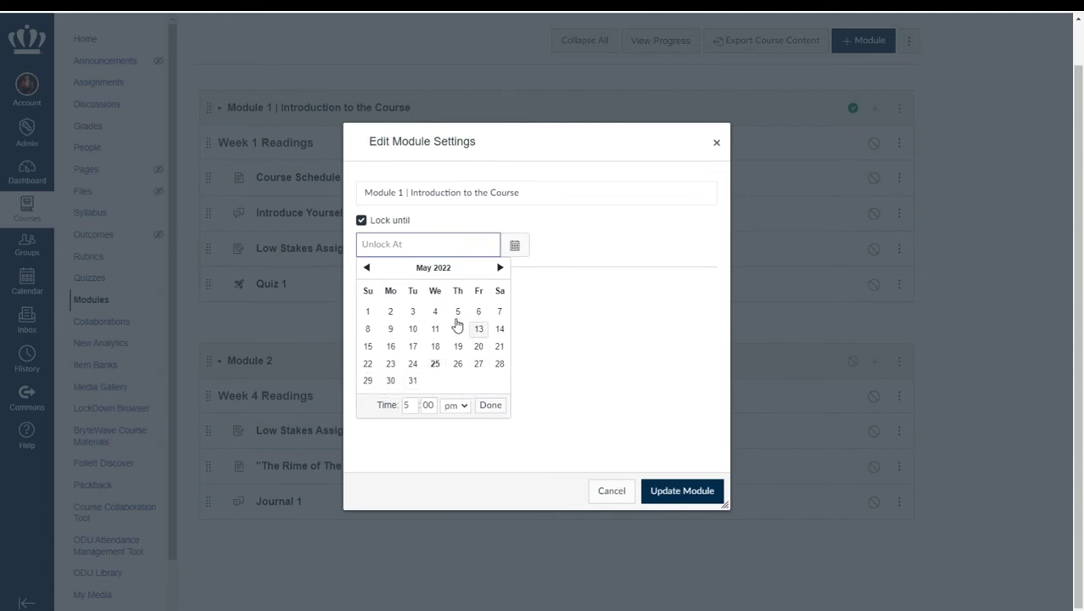
pyautogui.click(369, 381)
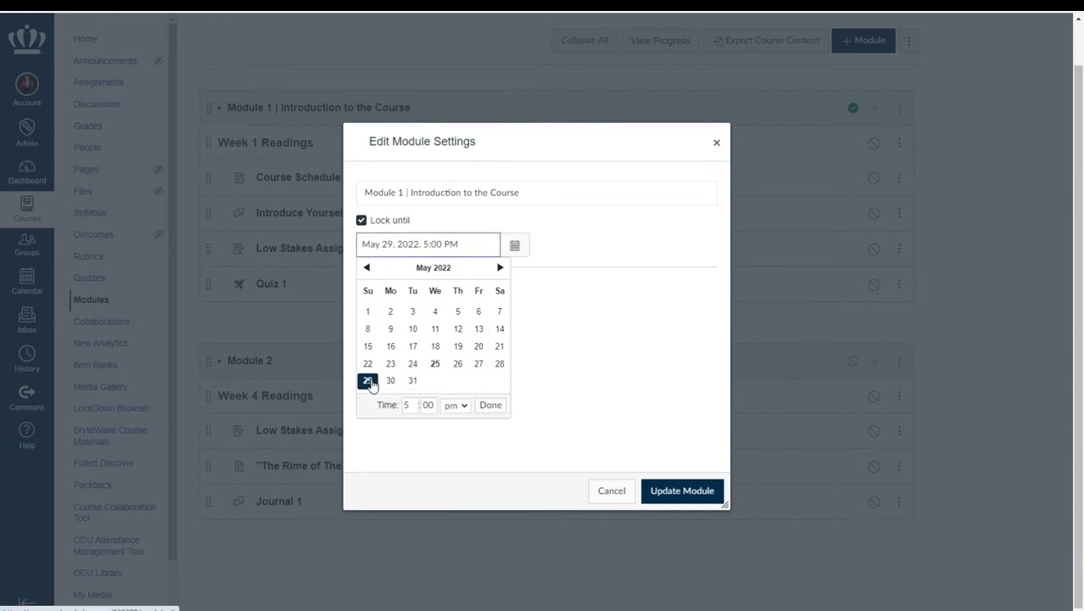
pyautogui.click(405, 404)
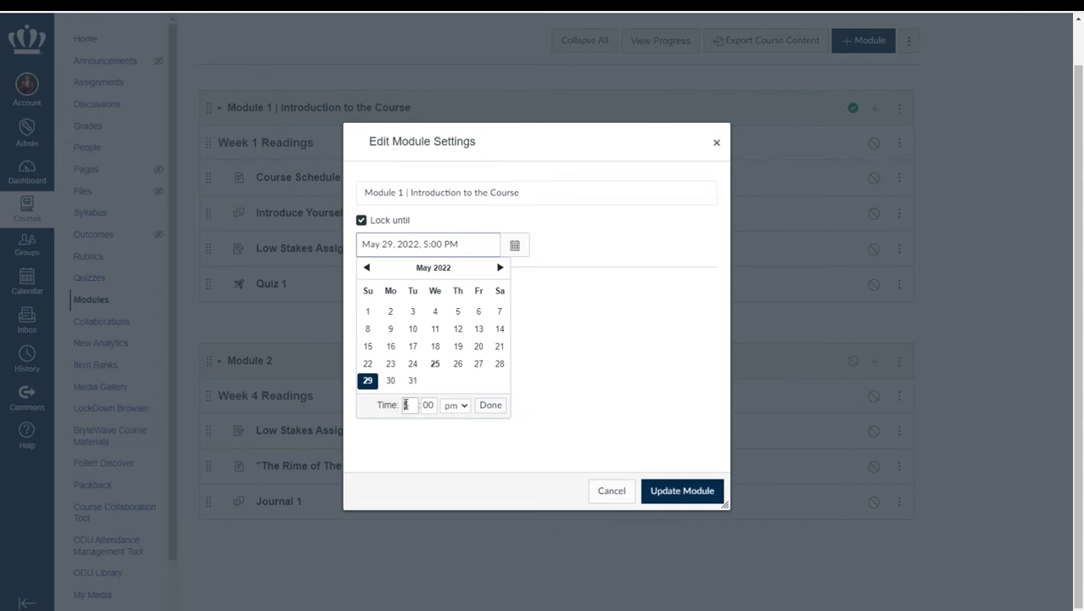
pyautogui.click(427, 406)
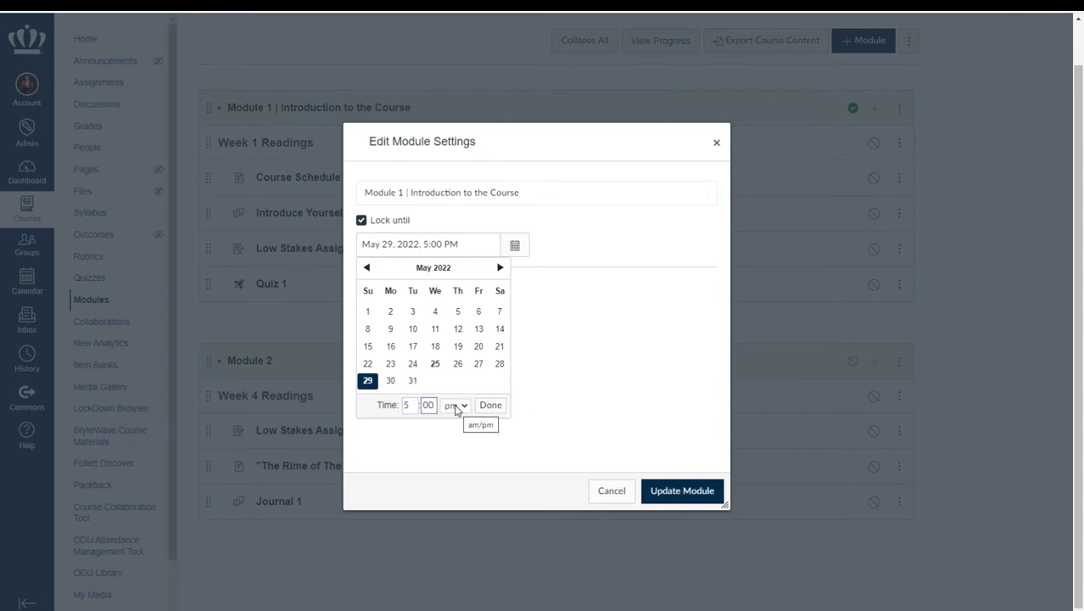
pyautogui.click(404, 405)
pyautogui.write('1')
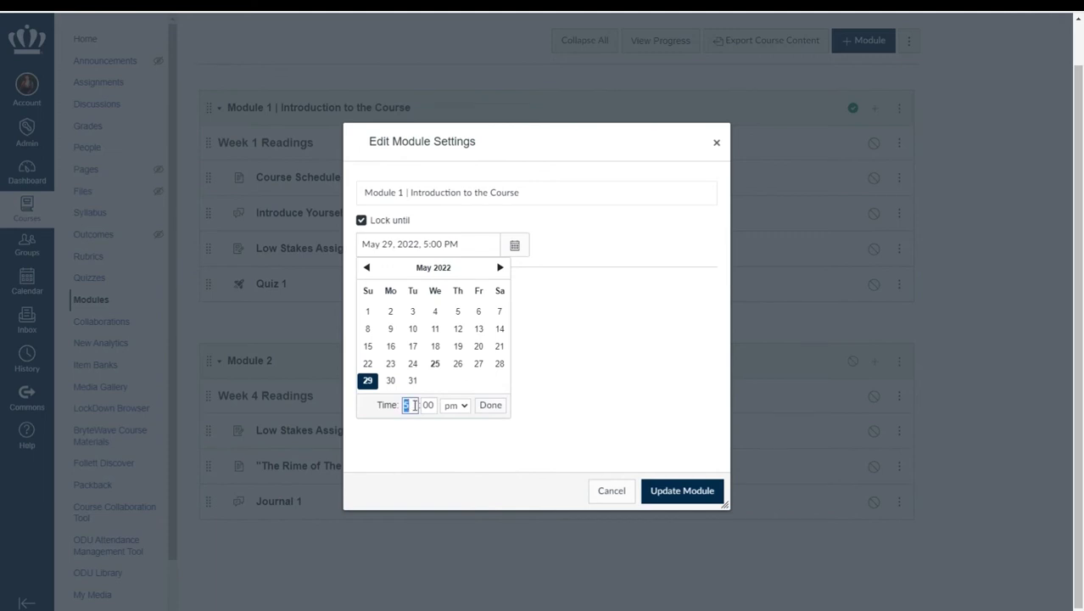
pyautogui.write('2')
pyautogui.click(452, 407)
pyautogui.click(455, 432)
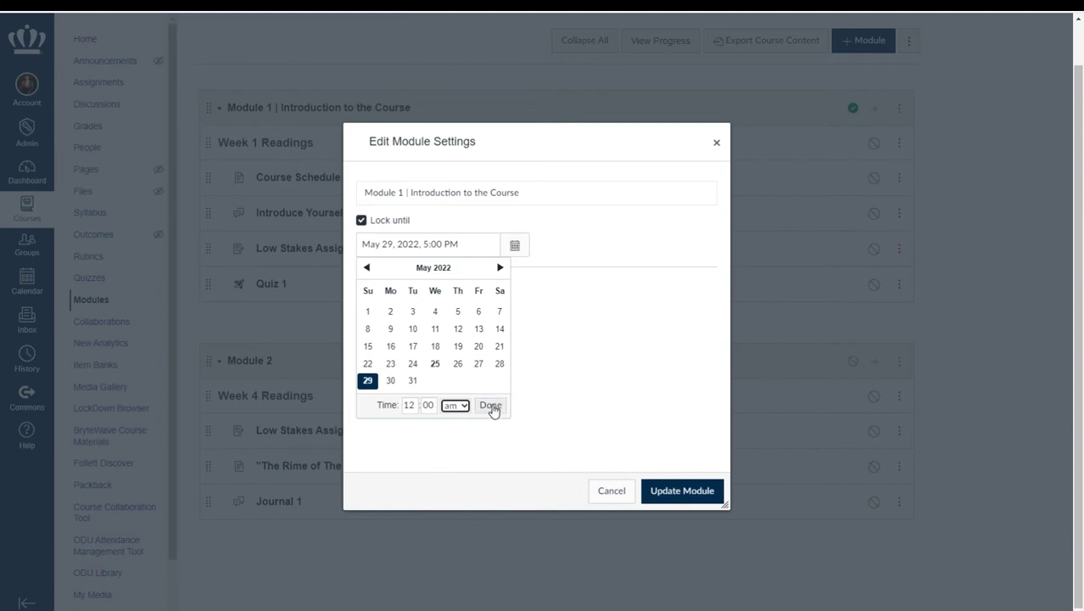
pyautogui.click(491, 405)
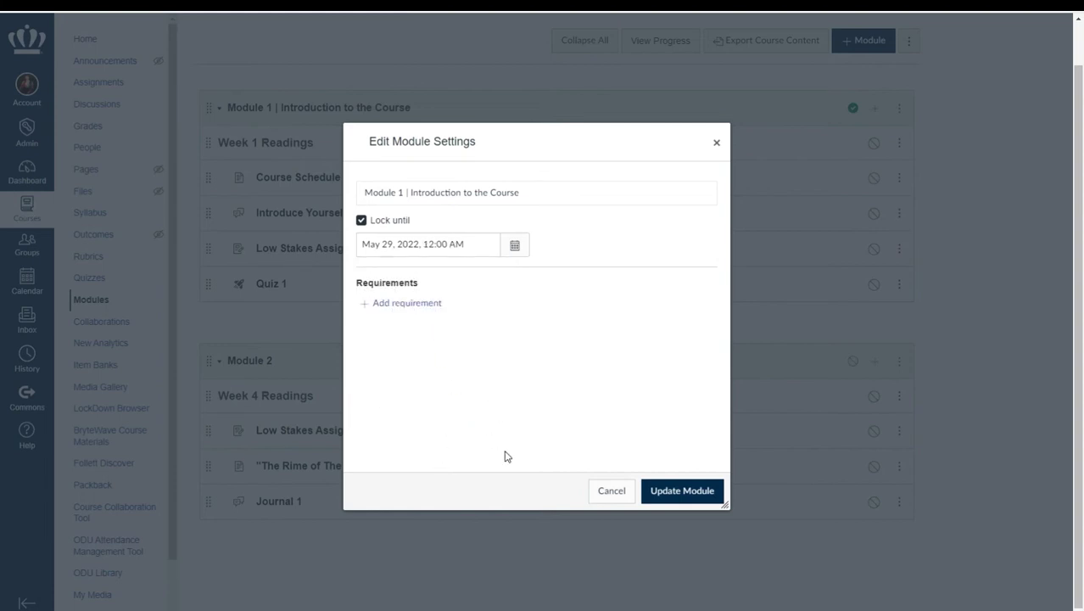
pyautogui.click(709, 492)
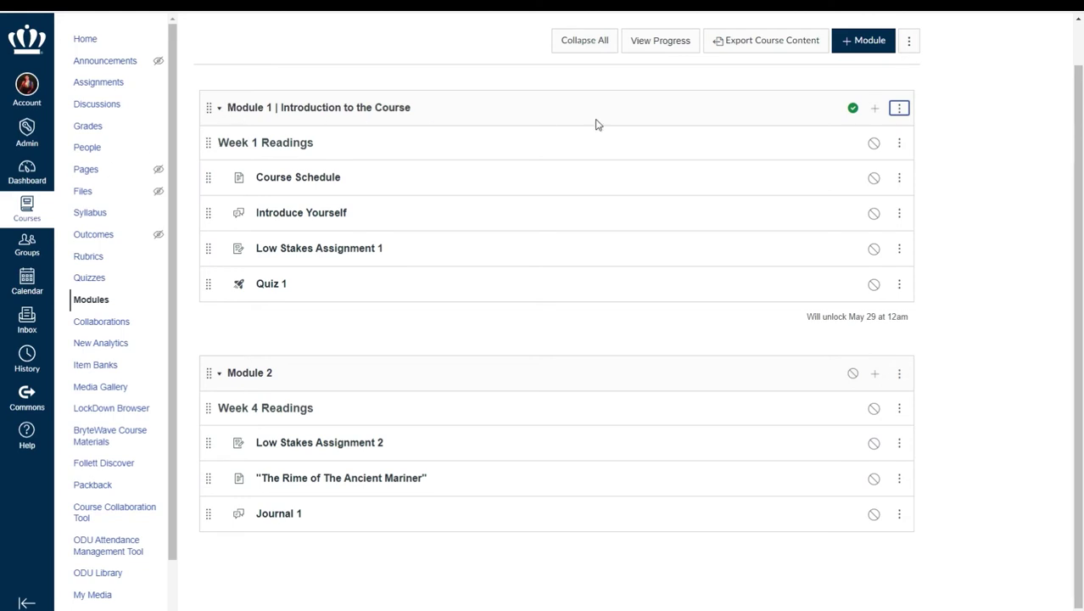
# Edit Module 1's settings again and add a new completion requirement
pyautogui.click(900, 109)
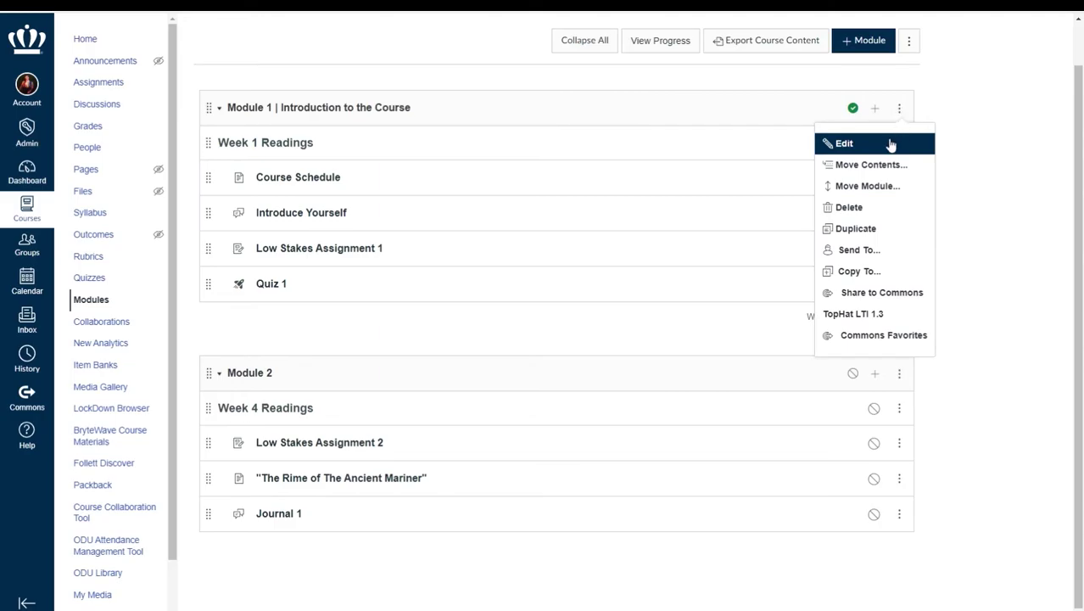
pyautogui.click(892, 143)
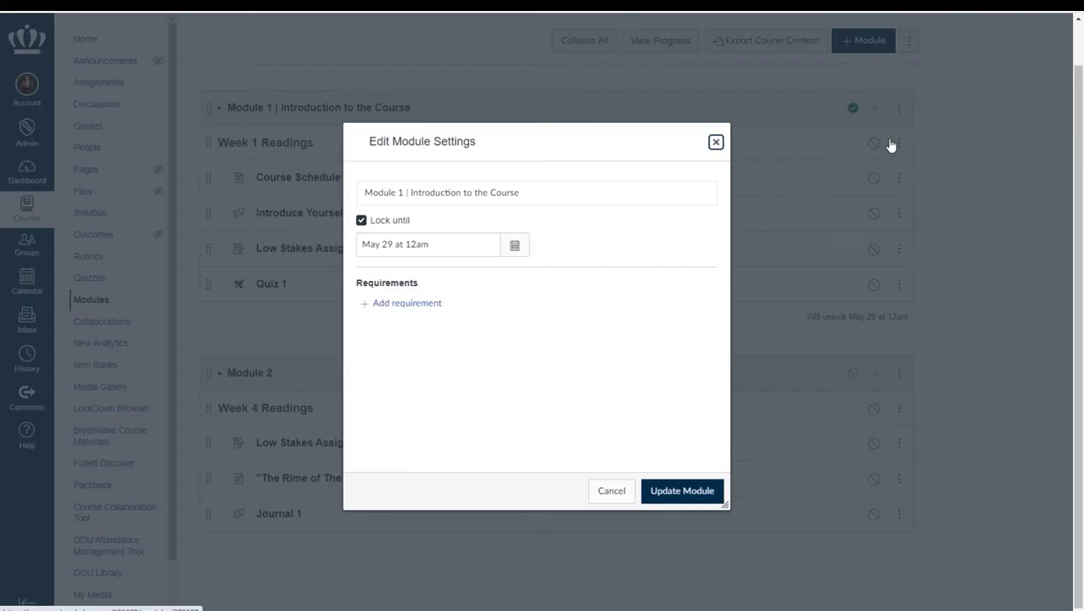
pyautogui.click(414, 303)
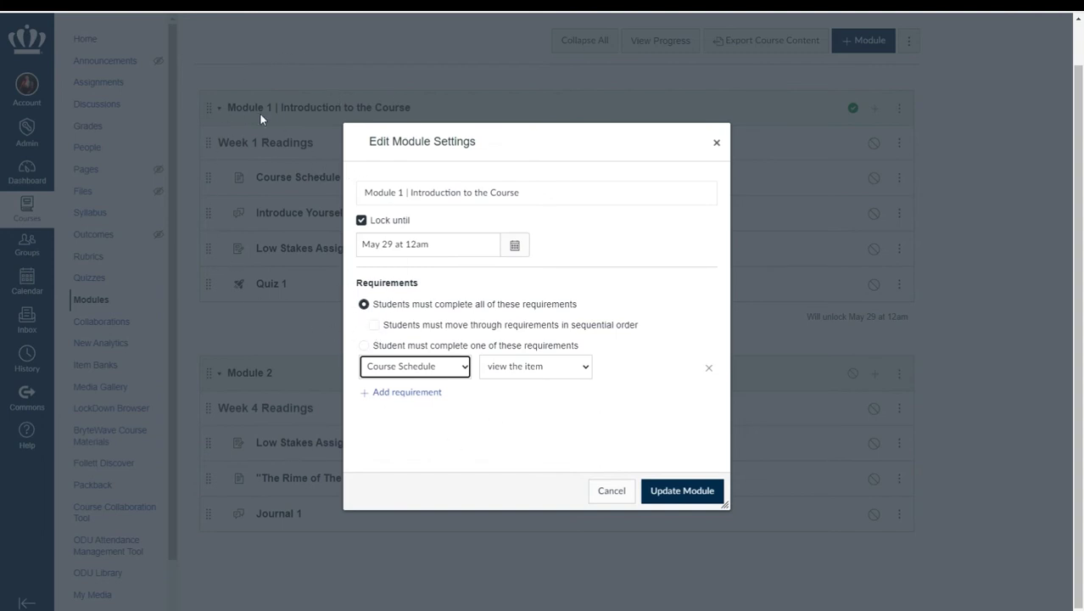
# Require completing one item: Quiz 1 with a score of at least 10
pyautogui.click(364, 346)
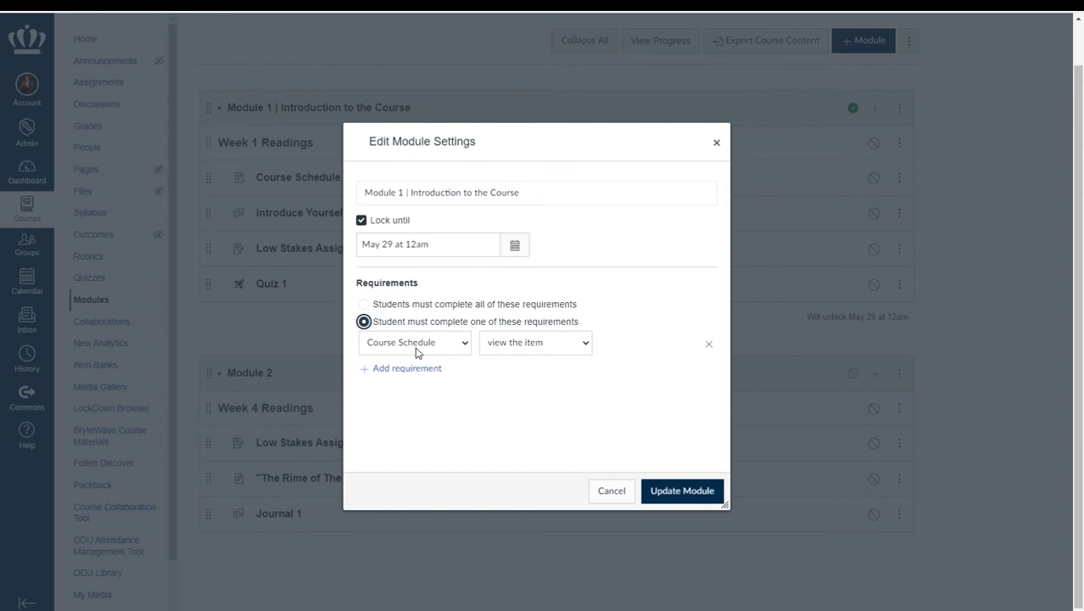
pyautogui.click(458, 344)
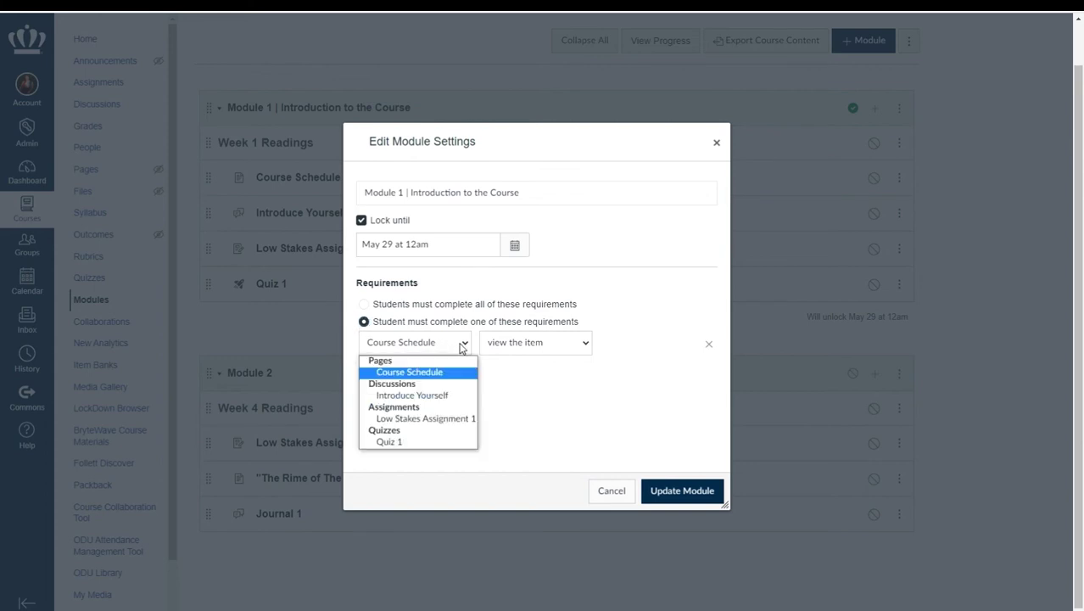
pyautogui.click(408, 442)
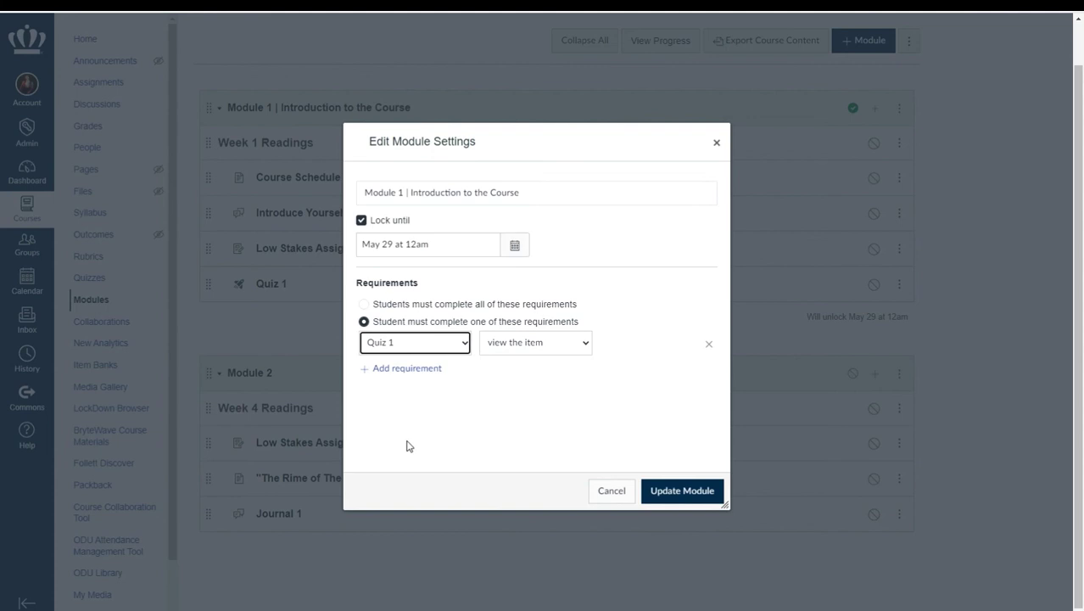
pyautogui.click(586, 344)
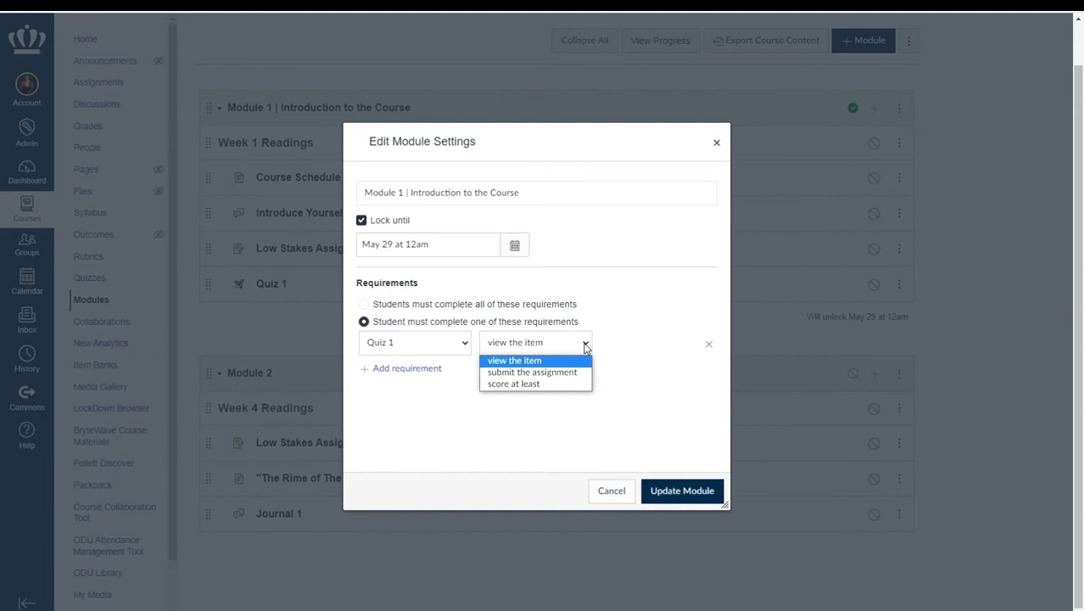
pyautogui.click(540, 385)
pyautogui.click(623, 343)
pyautogui.write('10')
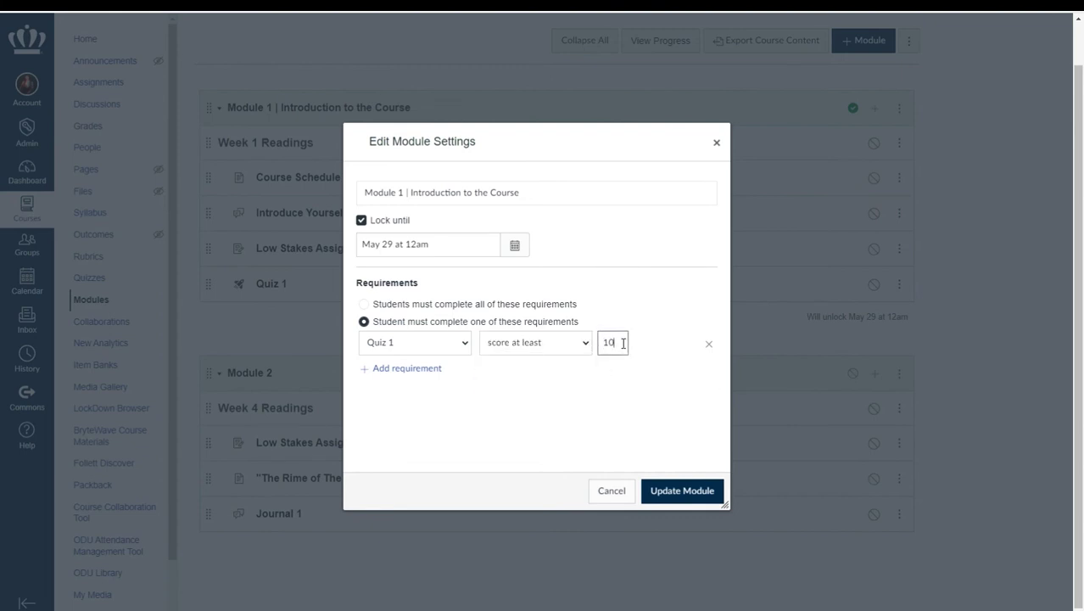
pyautogui.click(605, 411)
# Update Module 1 to save the Quiz 1 minimum-score requirement
pyautogui.click(682, 491)
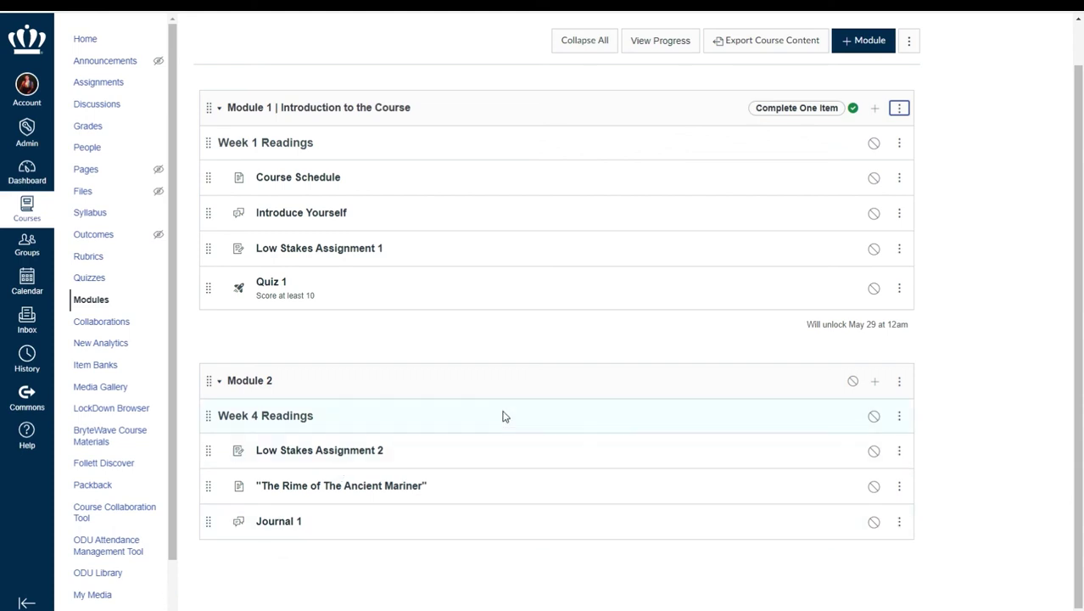
# Edit Module 2, set Module 1 as its prerequisite, and add a completion requirement
pyautogui.click(900, 382)
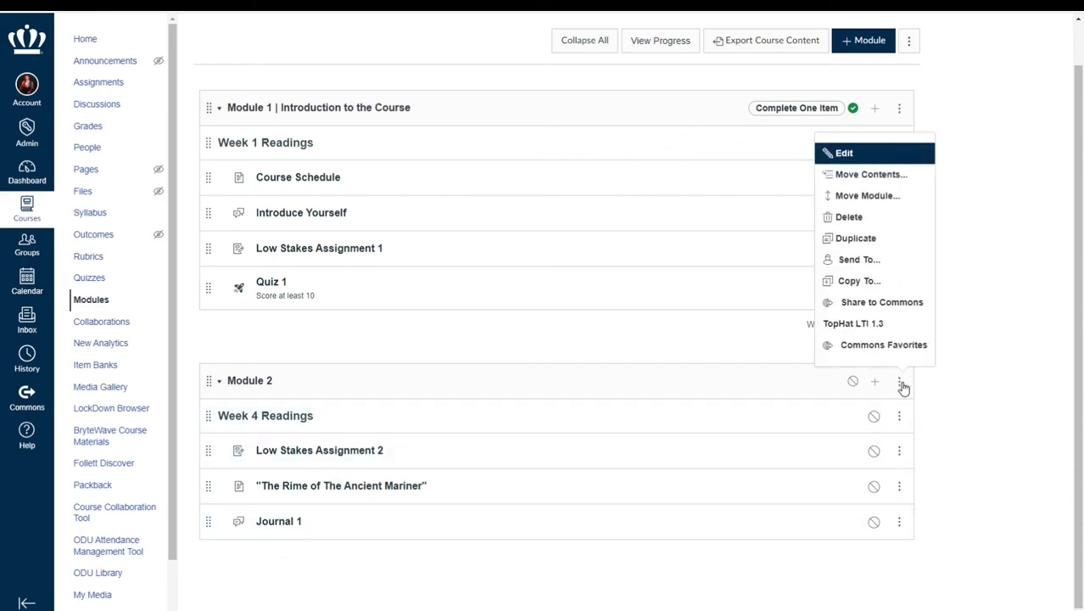
pyautogui.click(835, 153)
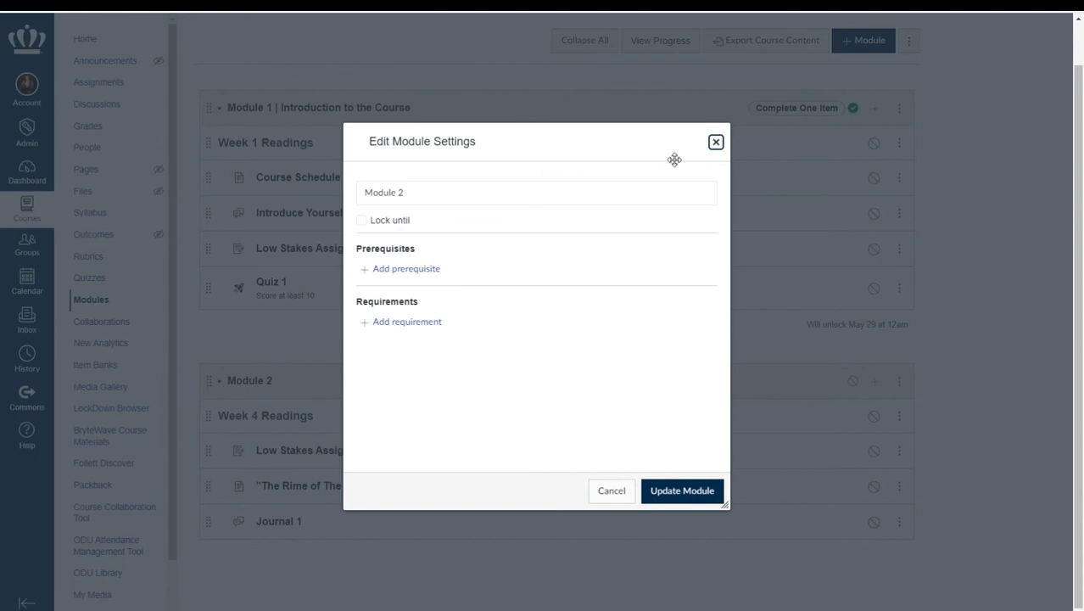
pyautogui.click(410, 268)
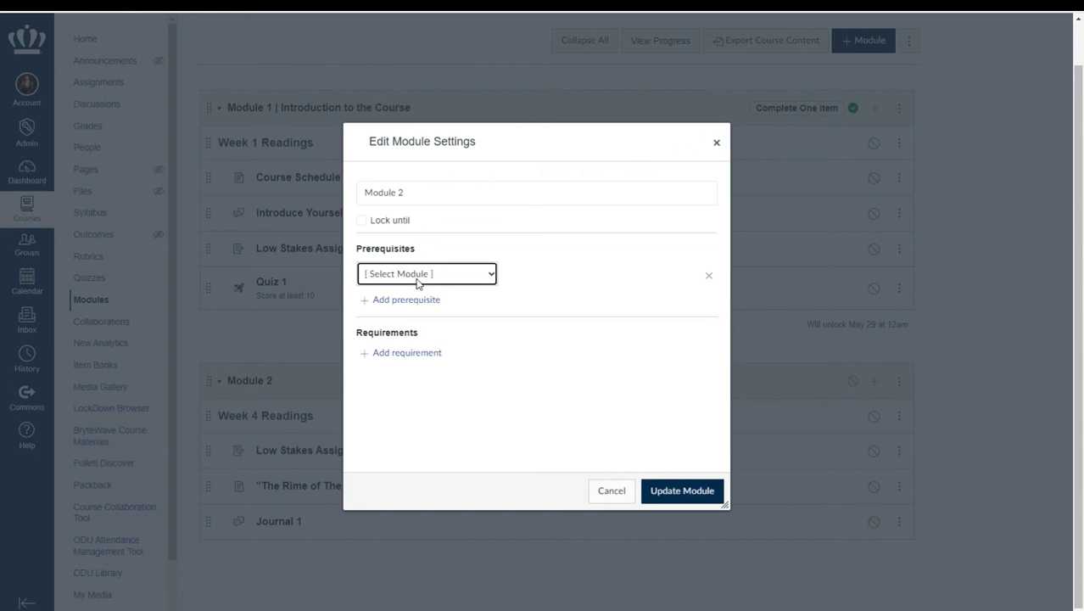
pyautogui.click(418, 277)
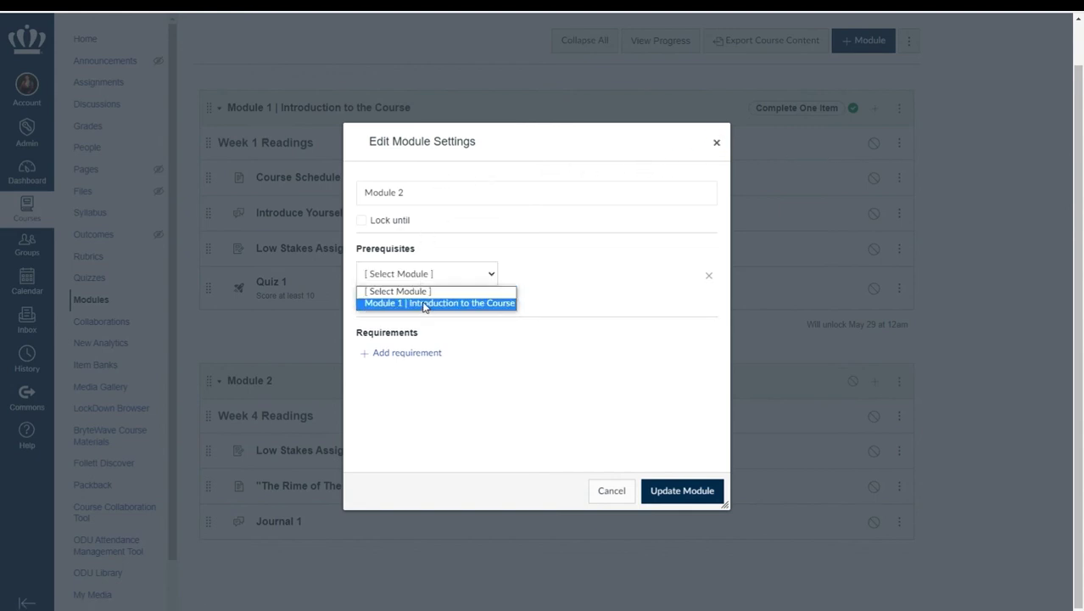
pyautogui.click(426, 303)
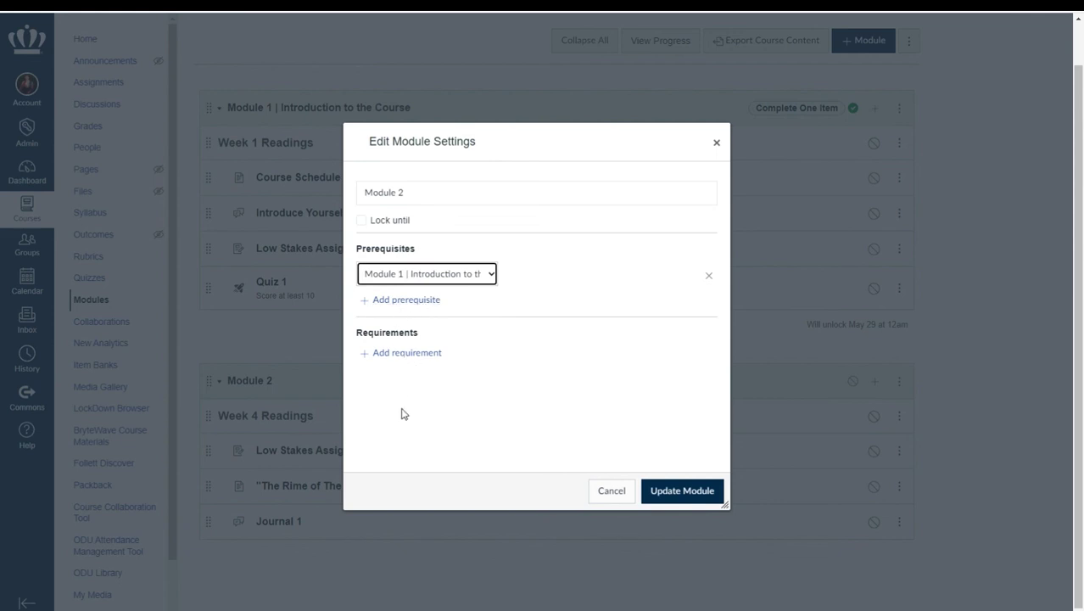
pyautogui.click(418, 356)
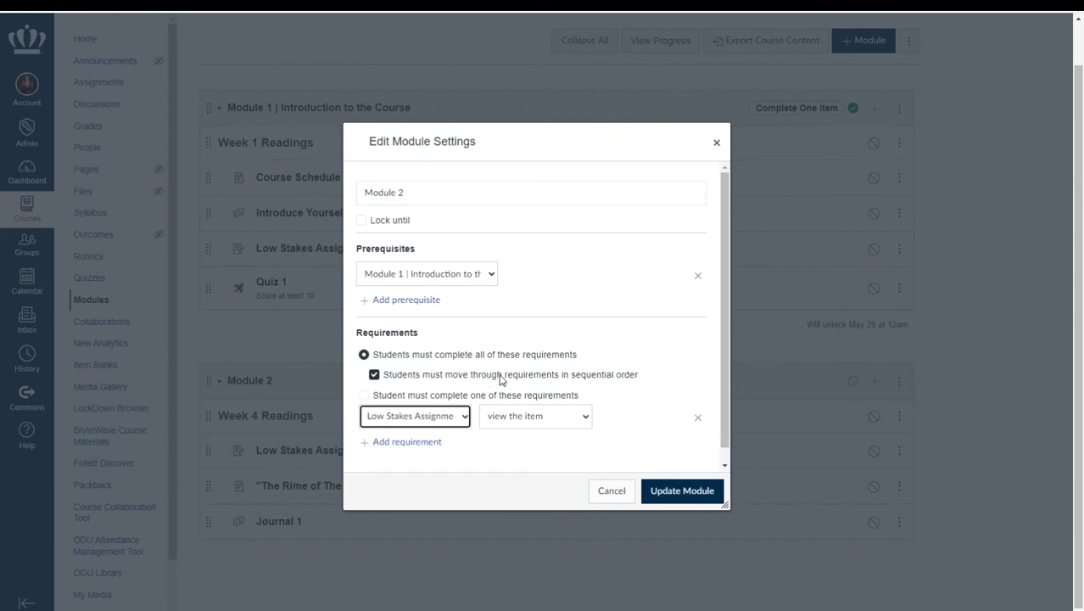
# Update Module 2 and highlight its Module 1 prerequisite text on the header
pyautogui.click(683, 490)
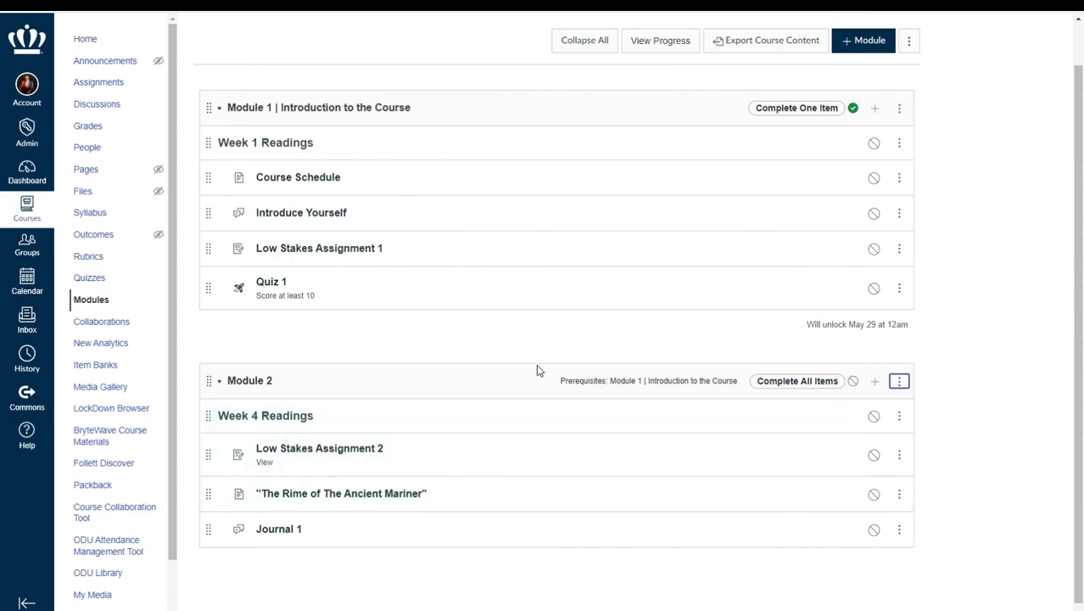
pyautogui.moveTo(537, 385); pyautogui.dragTo(741, 386)
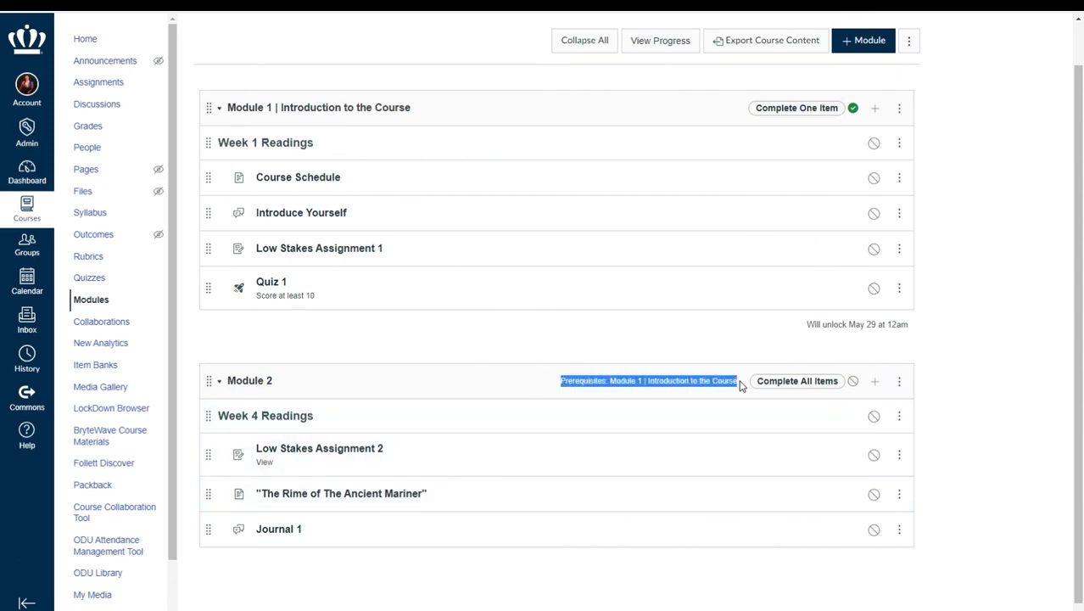